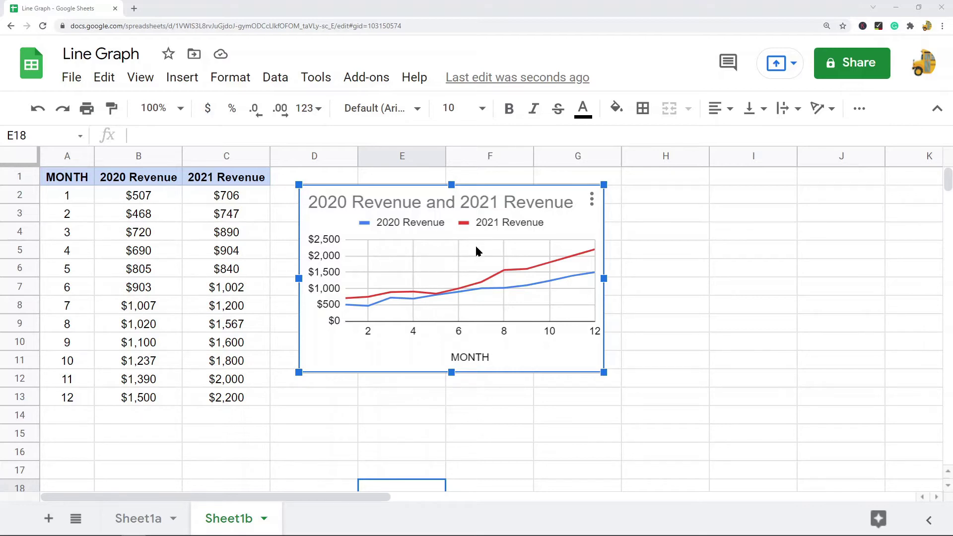
- Delete the two-line 2020/2021 revenue chart from Sheet1b
{"action": "key", "text": "Delete"}
- Delete the 2020 revenue chart on Sheet1a and select the MONTH and 2020 Revenue data A1:B13
{"action": "left_click", "coordinate": [149, 516]}
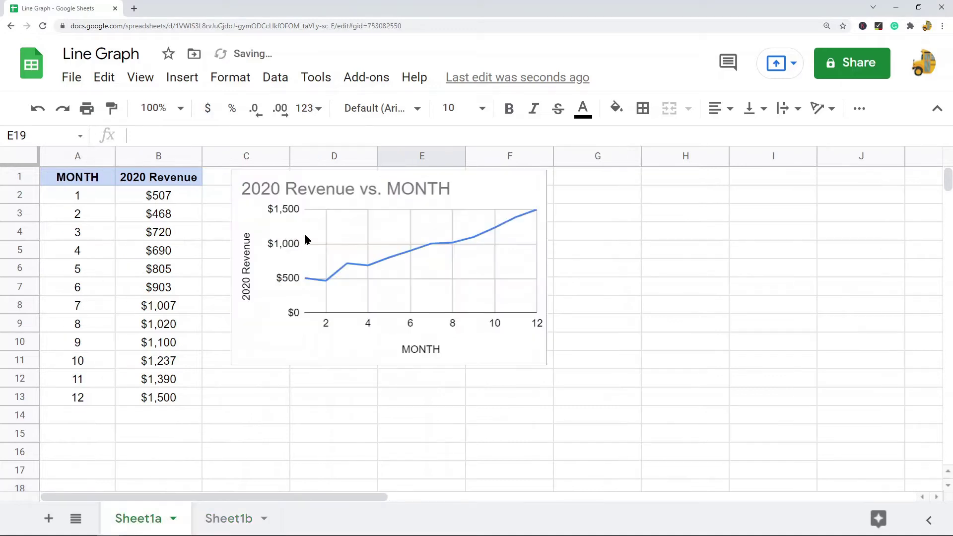
{"action": "key", "text": "Delete"}
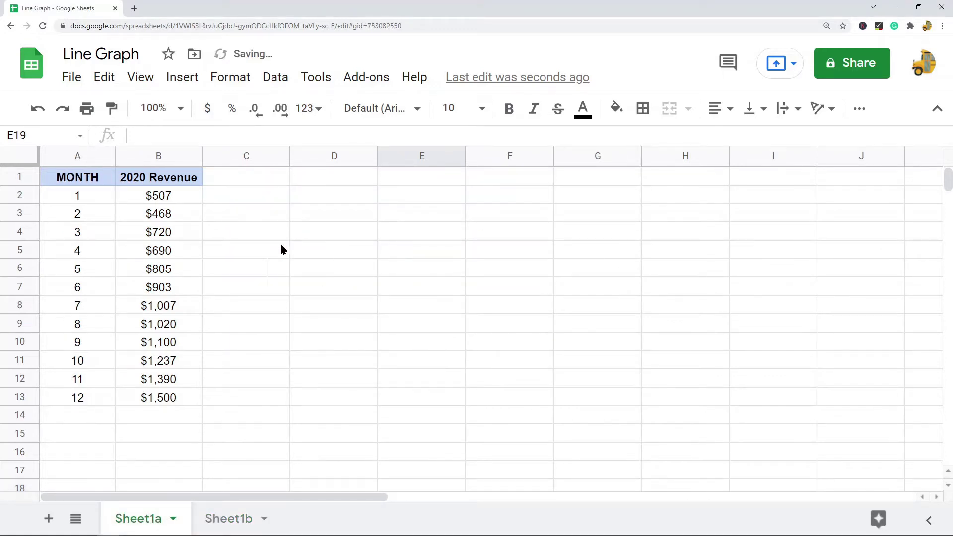
{"action": "left_click_drag", "start_coordinate": [88, 185], "coordinate": [171, 401]}
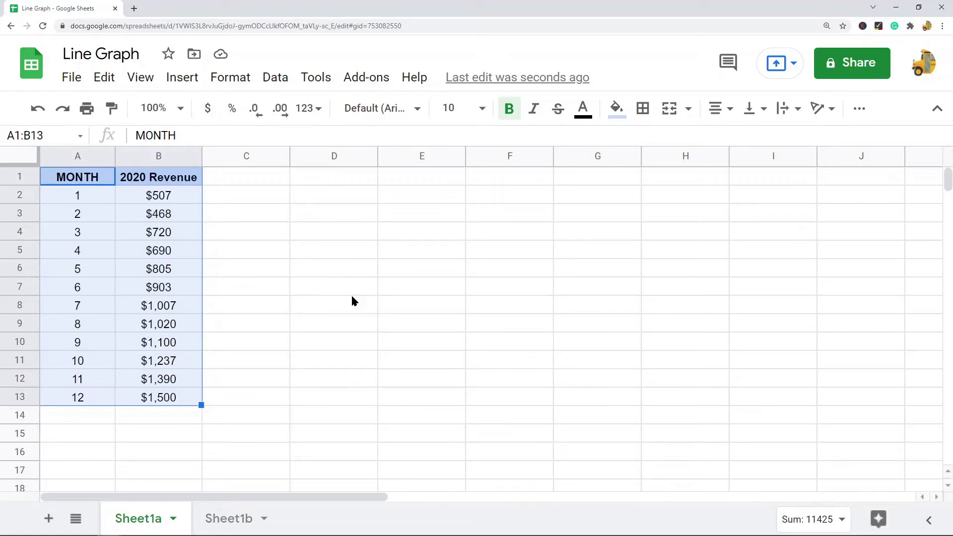
{"action": "left_click", "coordinate": [370, 330]}
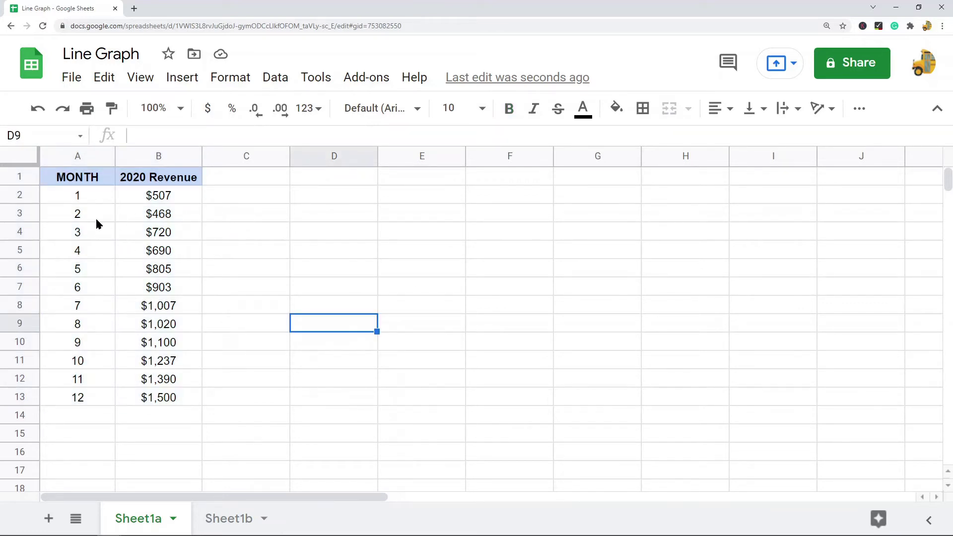
{"action": "left_click_drag", "start_coordinate": [65, 183], "coordinate": [169, 397]}
- Insert a chart from A1:B13, shrink it, and place it beside the data table
{"action": "left_click", "coordinate": [182, 77]}
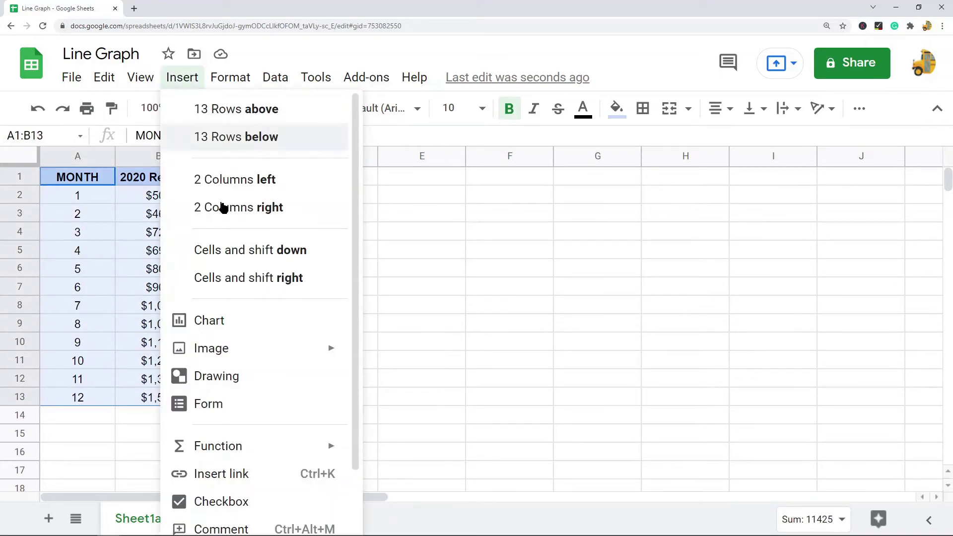
{"action": "left_click", "coordinate": [225, 320]}
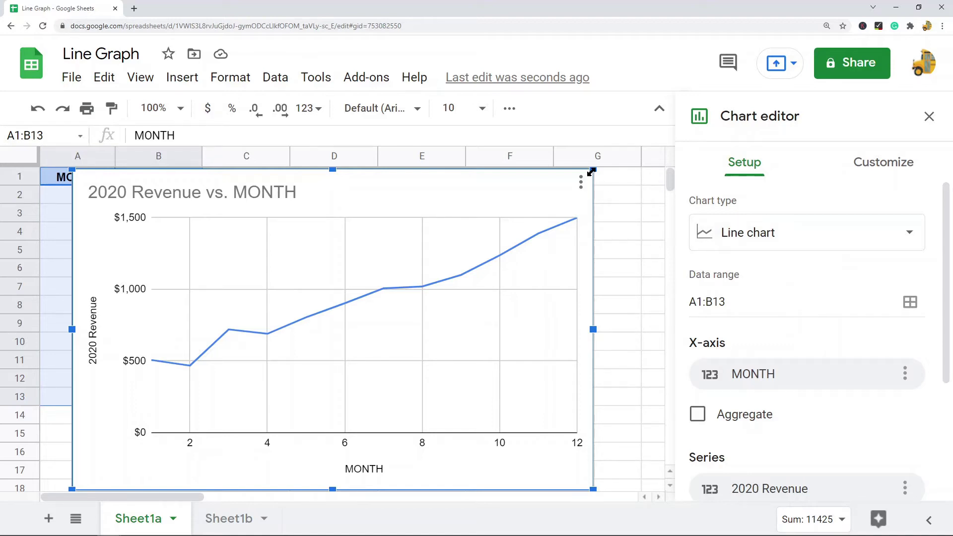
{"action": "left_click_drag", "start_coordinate": [593, 171], "coordinate": [500, 226]}
{"action": "left_click_drag", "start_coordinate": [448, 246], "coordinate": [424, 273]}
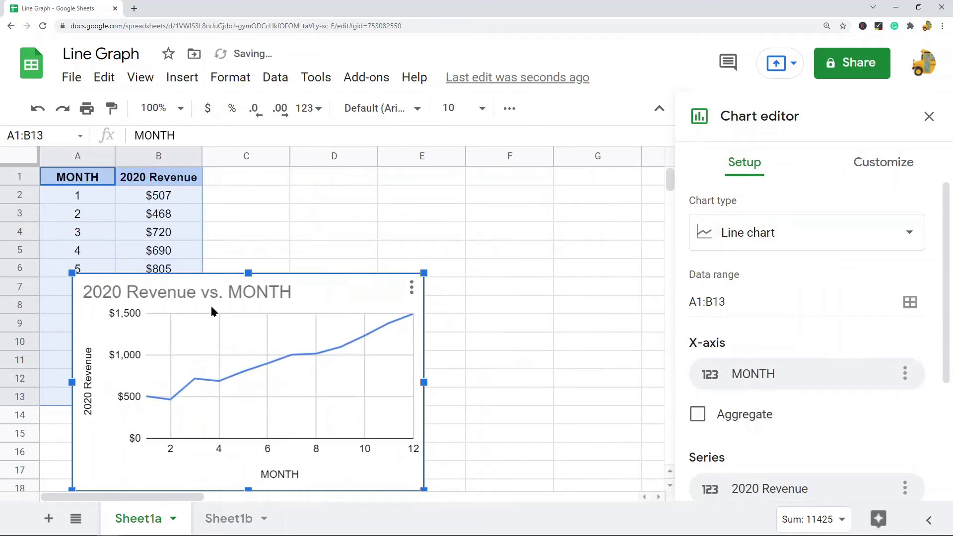
{"action": "left_click_drag", "start_coordinate": [165, 311], "coordinate": [322, 210]}
- Set the new chart's type to Line chart
{"action": "left_click", "coordinate": [778, 232]}
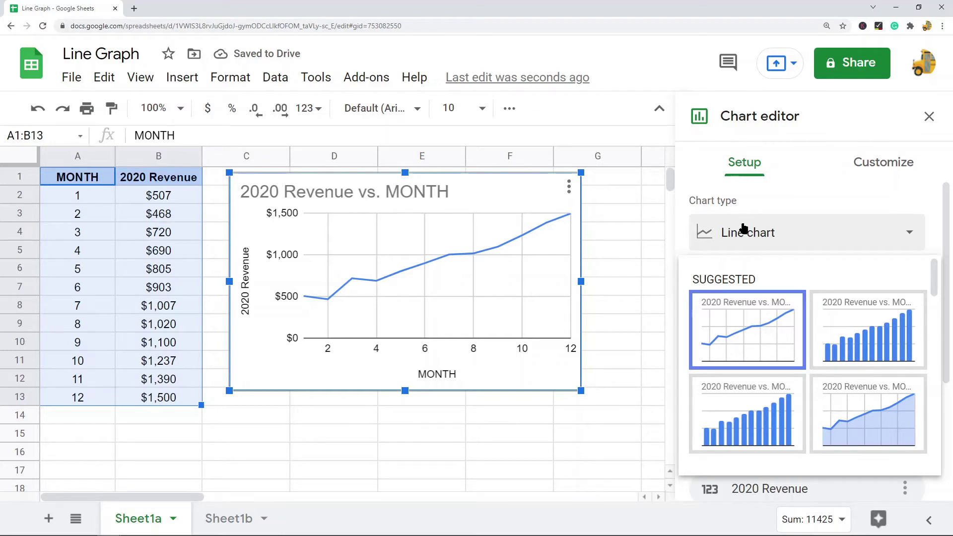
{"action": "scroll", "coordinate": [872, 347], "scroll_direction": "down", "scroll_amount": 1}
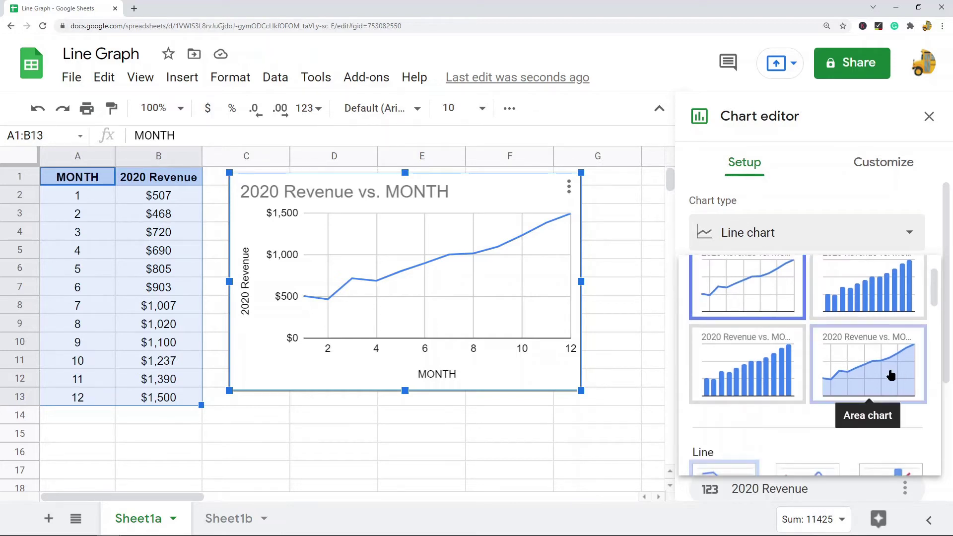
{"action": "scroll", "coordinate": [755, 306], "scroll_direction": "up", "scroll_amount": 1}
{"action": "left_click", "coordinate": [745, 328]}
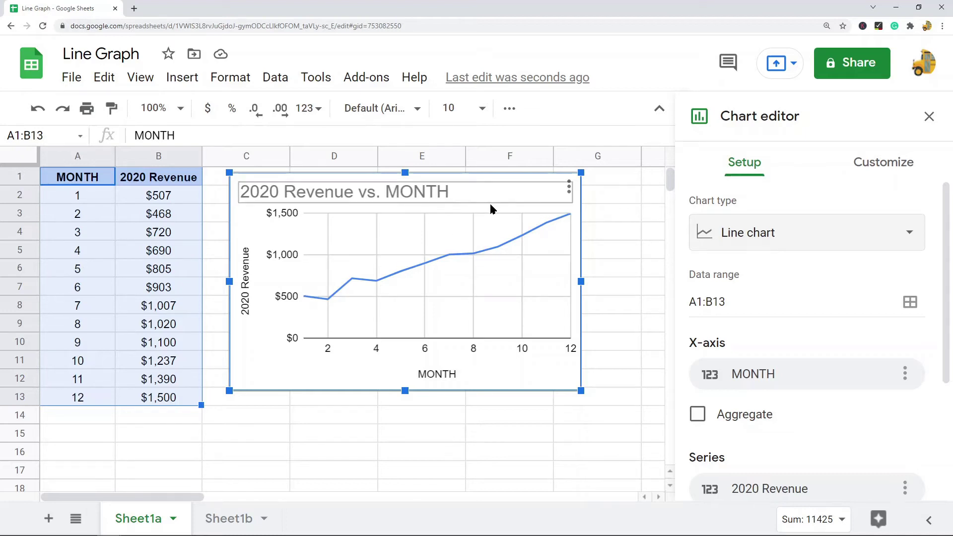
- On Sheet1b, select the MONTH, 2020 Revenue and 2021 Revenue data A1:C13
{"action": "left_click", "coordinate": [223, 519]}
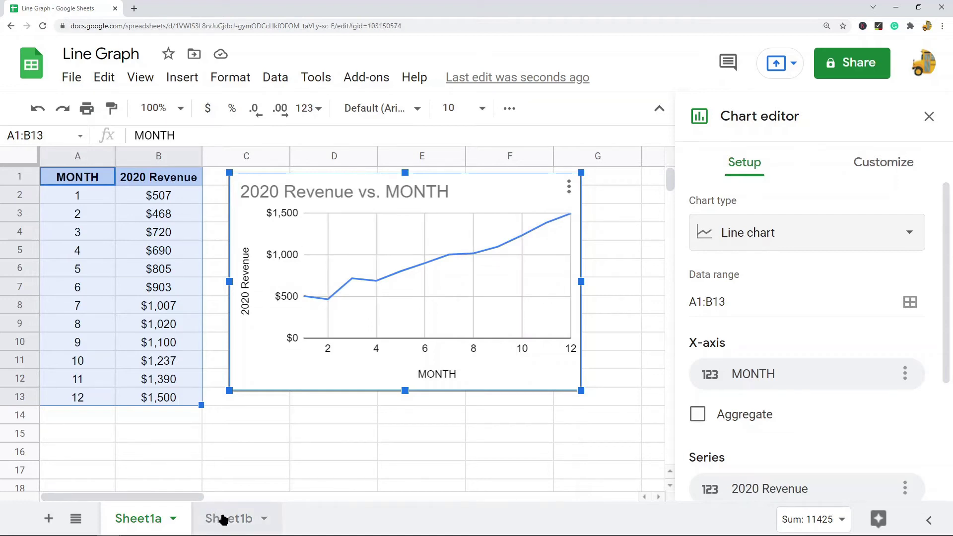
{"action": "left_click_drag", "start_coordinate": [77, 178], "coordinate": [238, 402]}
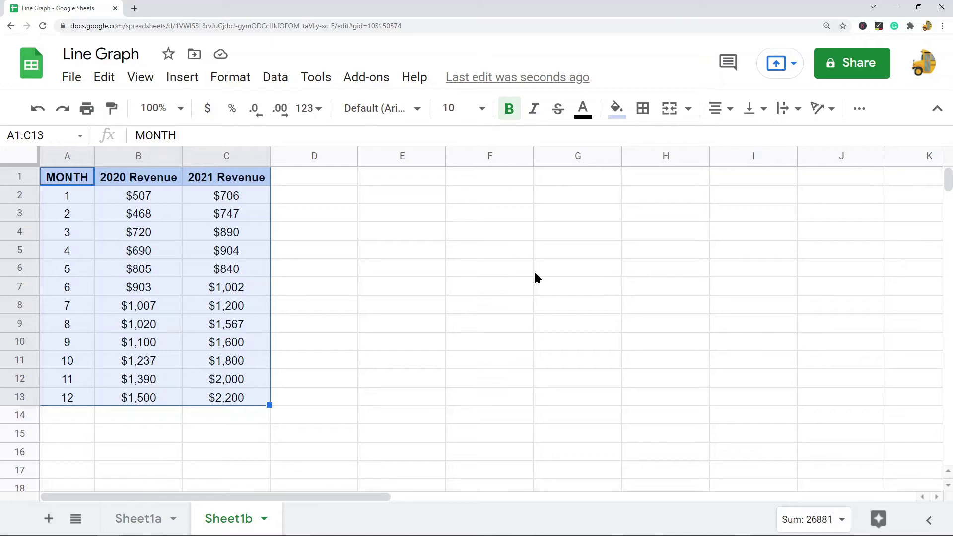
{"action": "left_click", "coordinate": [371, 248]}
{"action": "left_click_drag", "start_coordinate": [70, 177], "coordinate": [225, 402]}
- Insert a line chart from A1:C13, shrink it, and move it beside the table
{"action": "left_click", "coordinate": [185, 80]}
{"action": "left_click", "coordinate": [230, 321]}
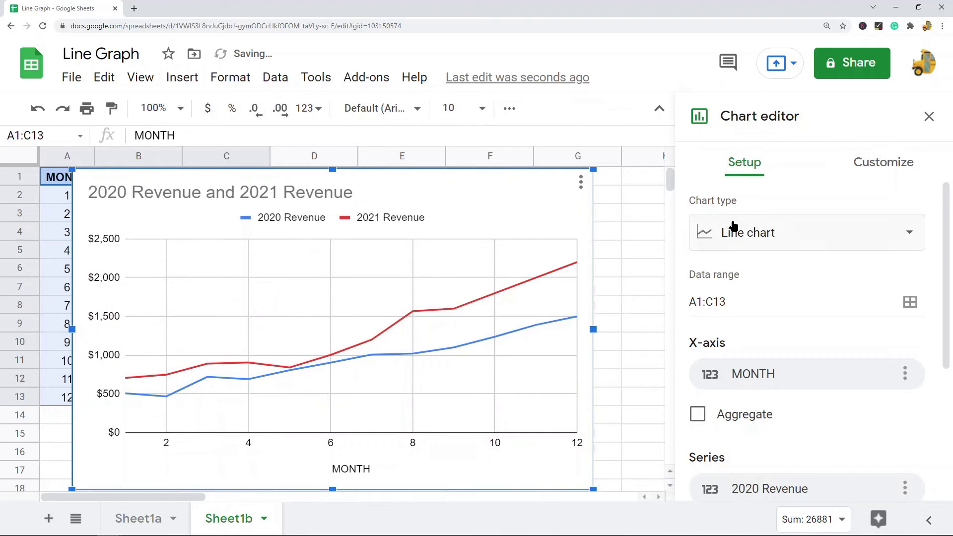
{"action": "left_click", "coordinate": [784, 242]}
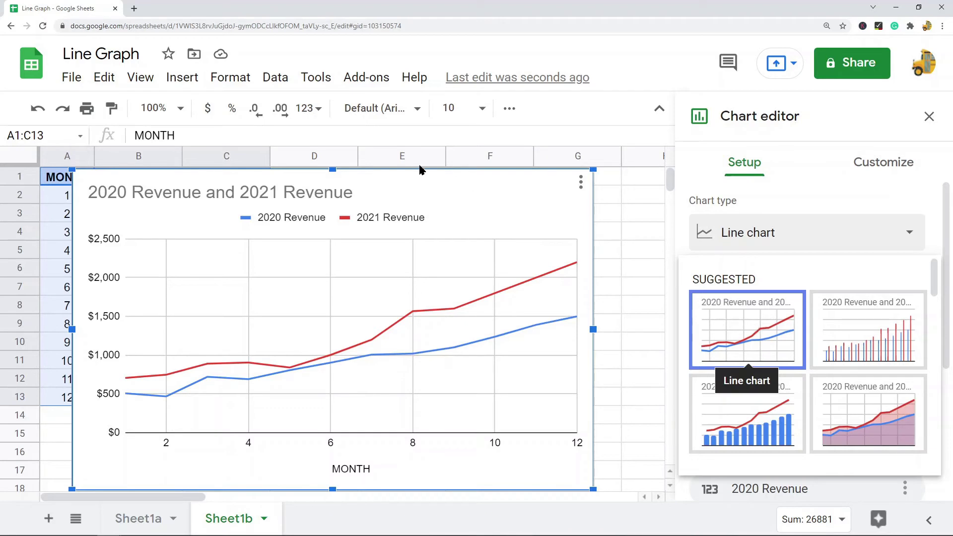
{"action": "left_click_drag", "start_coordinate": [593, 170], "coordinate": [400, 284]}
{"action": "left_click_drag", "start_coordinate": [221, 308], "coordinate": [430, 217]}
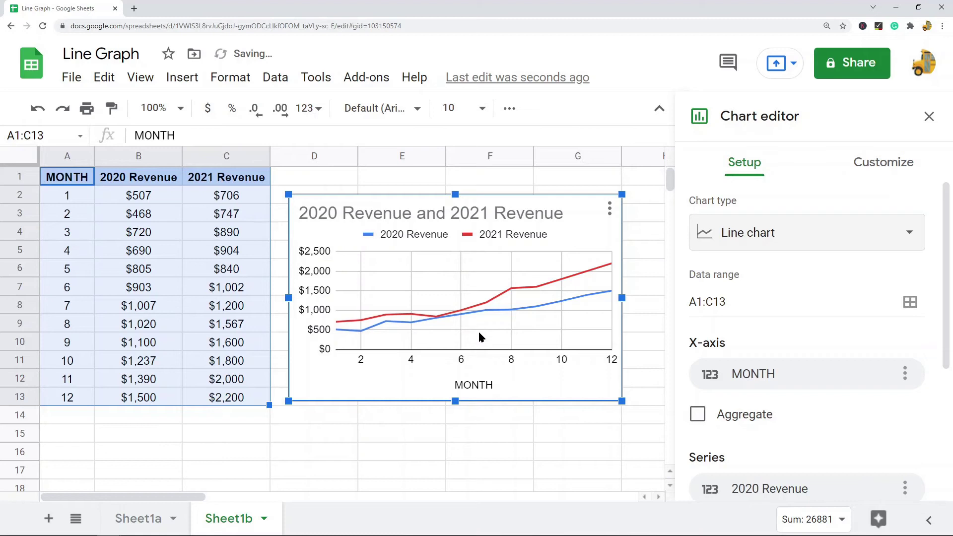
- Reopen the chart editor and review the Setup: range A1:C13 with 2020 and 2021 Revenue series
{"action": "left_click", "coordinate": [929, 117]}
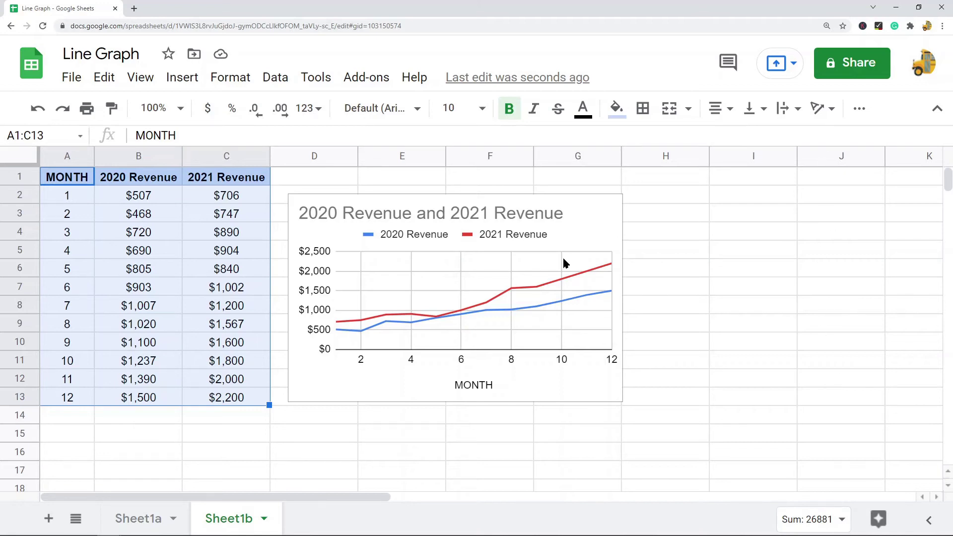
{"action": "left_click", "coordinate": [445, 218]}
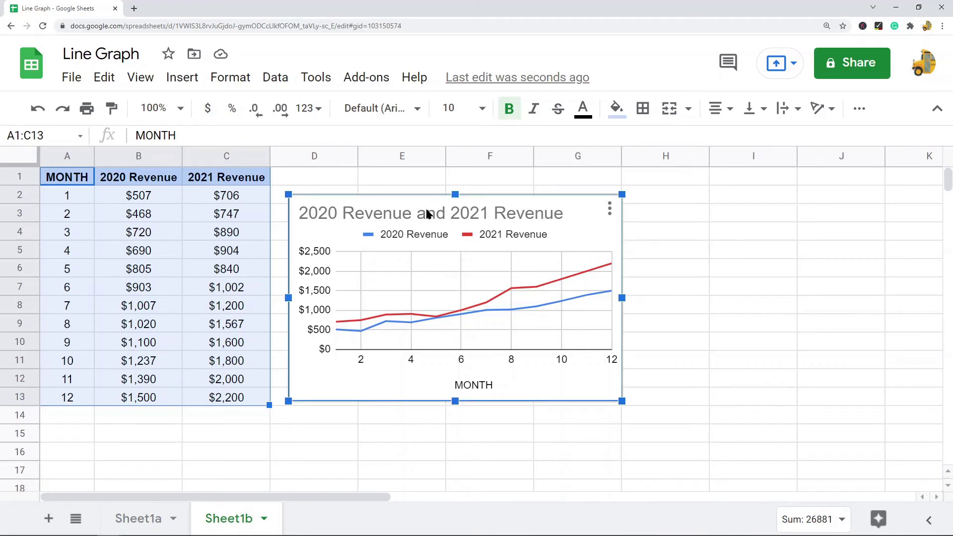
{"action": "double_click", "coordinate": [428, 215]}
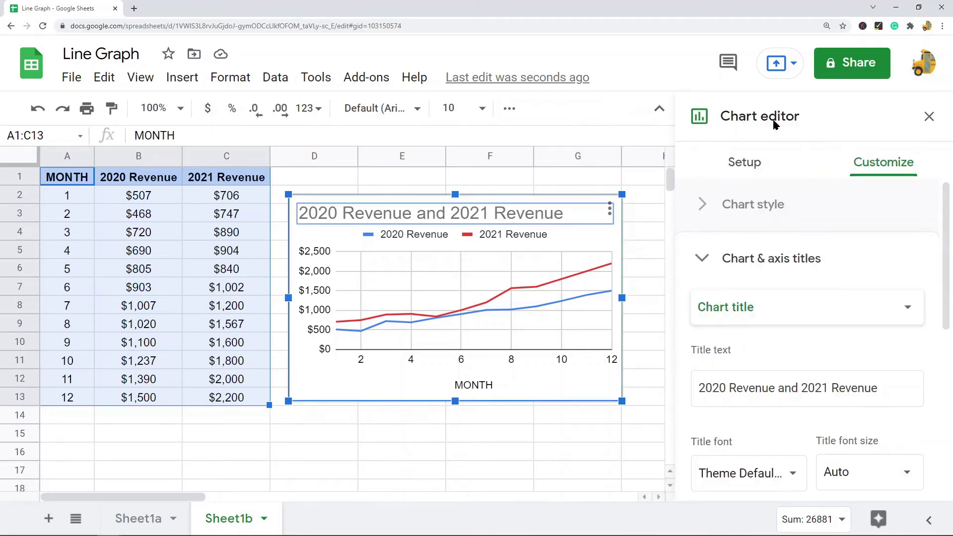
{"action": "left_click", "coordinate": [745, 162]}
{"action": "scroll", "coordinate": [775, 322], "scroll_direction": "down", "scroll_amount": 3}
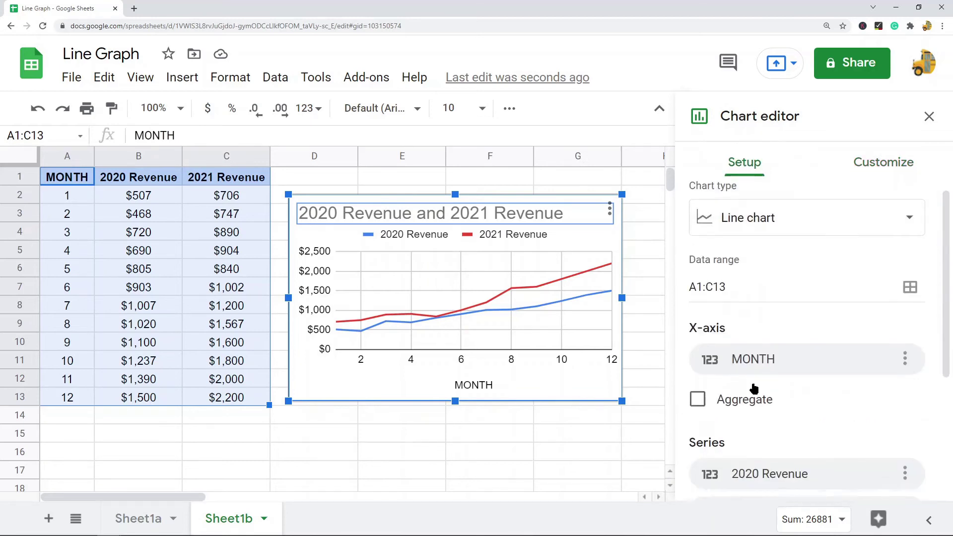
{"action": "scroll", "coordinate": [690, 310], "scroll_direction": "down", "scroll_amount": 2}
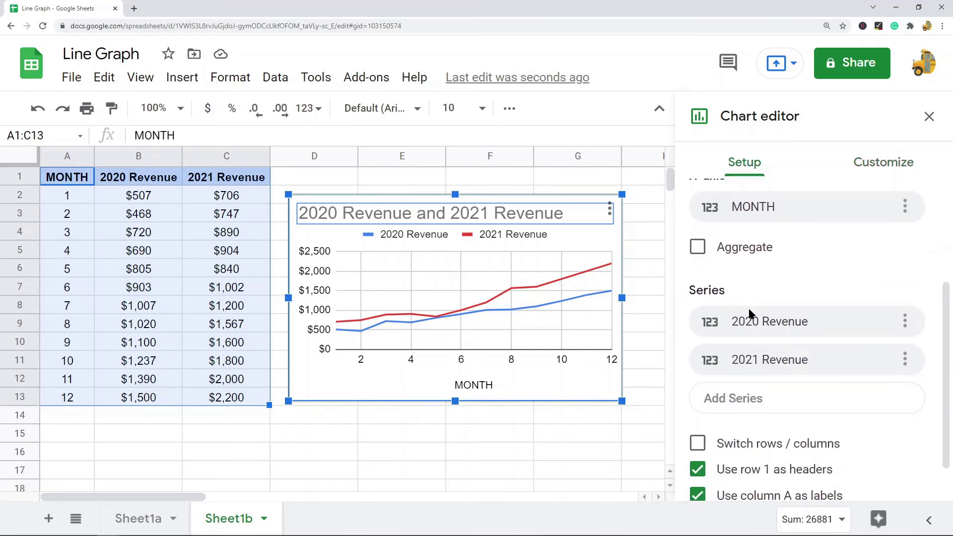
{"action": "scroll", "coordinate": [775, 206], "scroll_direction": "up", "scroll_amount": 5}
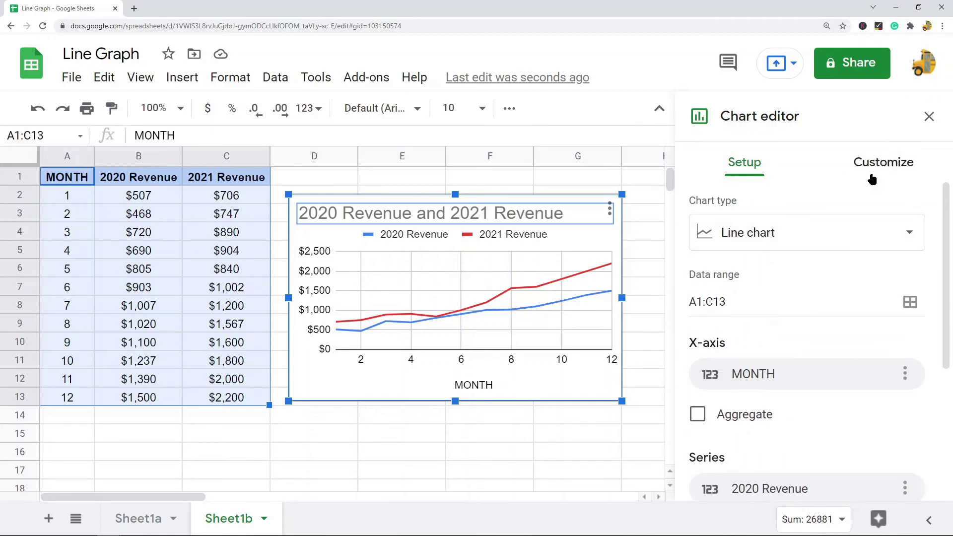
{"action": "left_click", "coordinate": [880, 169]}
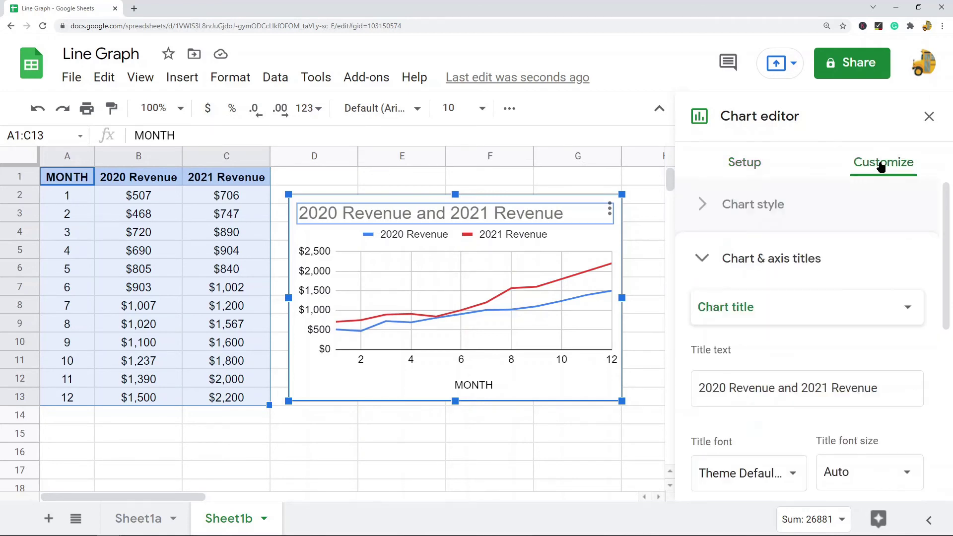
{"action": "left_click", "coordinate": [717, 256]}
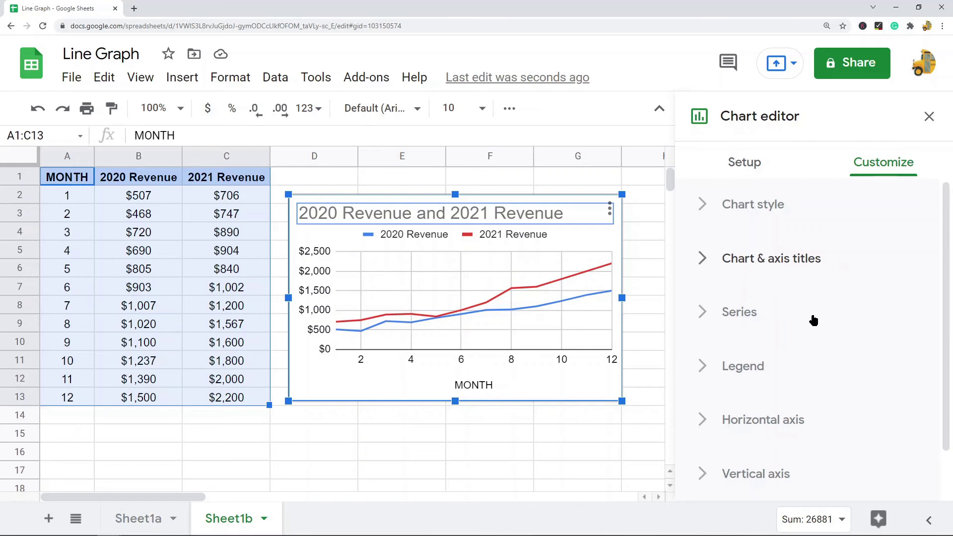
{"action": "scroll", "coordinate": [767, 321], "scroll_direction": "down", "scroll_amount": 1}
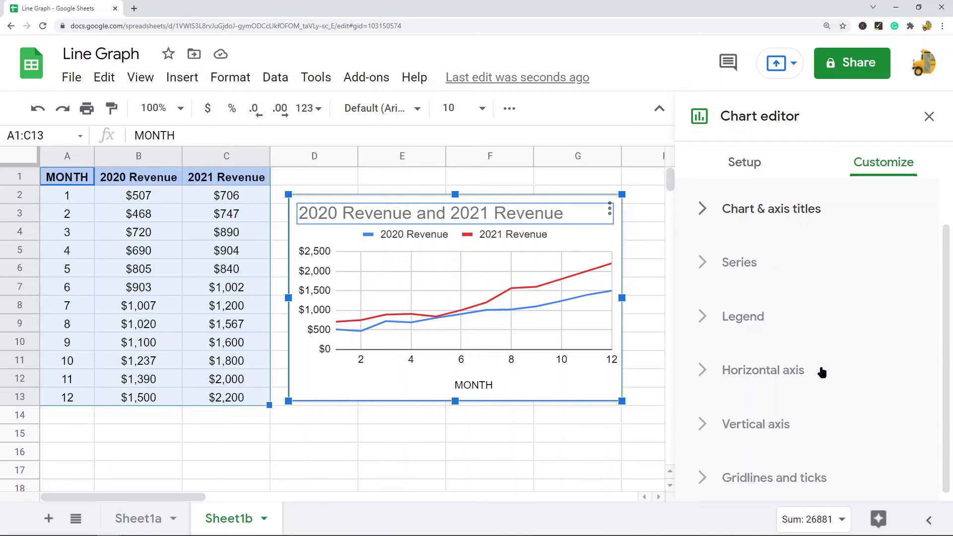
{"action": "scroll", "coordinate": [779, 372], "scroll_direction": "down", "scroll_amount": 1}
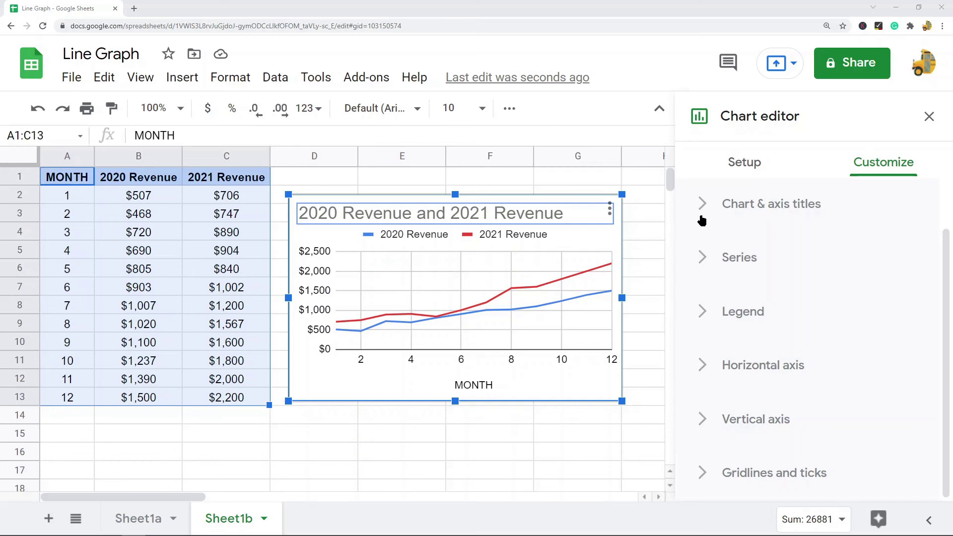
{"action": "scroll", "coordinate": [702, 221], "scroll_direction": "up", "scroll_amount": 1}
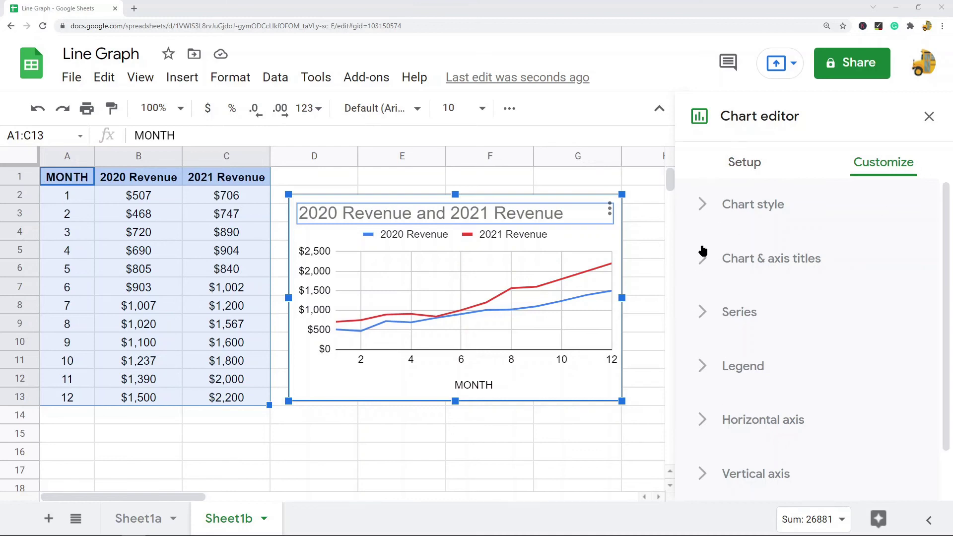
{"action": "left_click", "coordinate": [703, 315]}
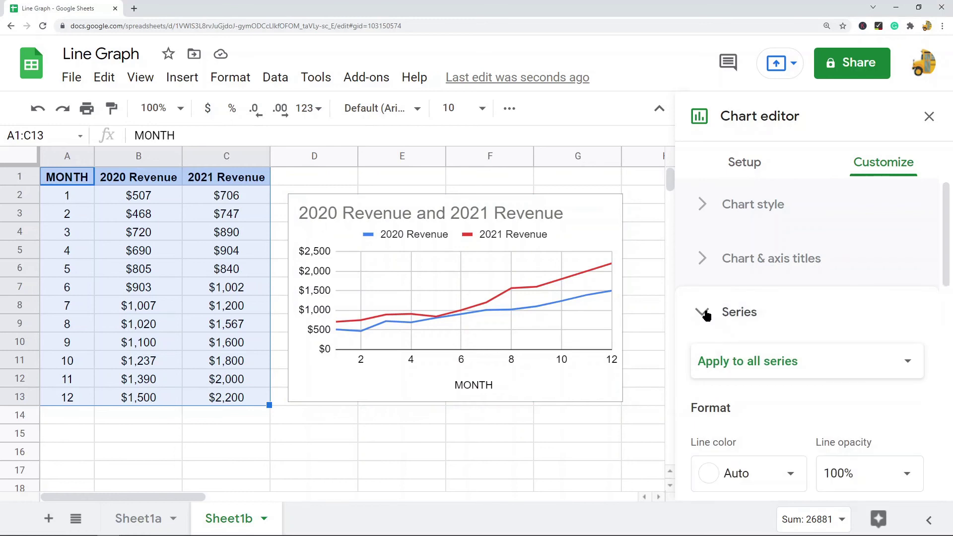
{"action": "scroll", "coordinate": [765, 249], "scroll_direction": "down", "scroll_amount": 3}
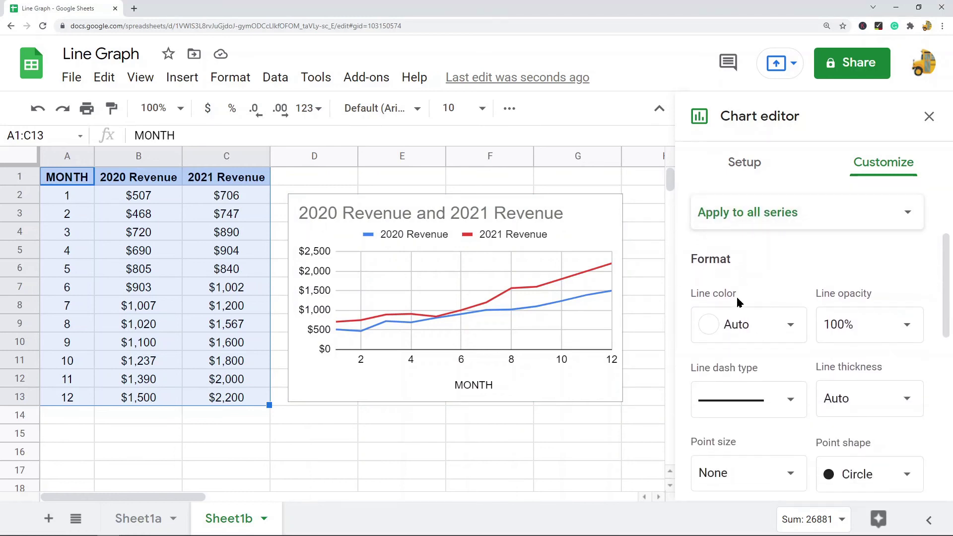
{"action": "scroll", "coordinate": [739, 298], "scroll_direction": "down", "scroll_amount": 2}
{"action": "scroll", "coordinate": [814, 357], "scroll_direction": "down", "scroll_amount": 1}
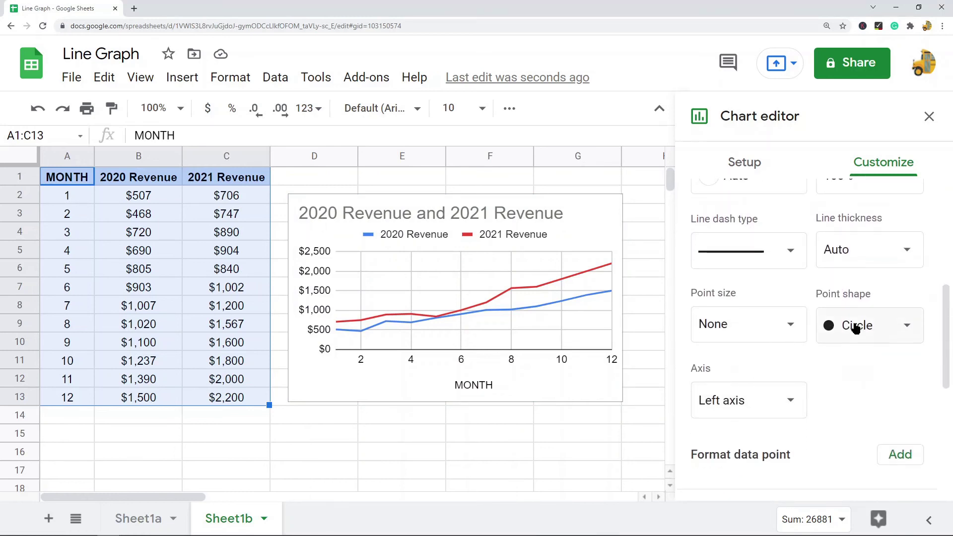
{"action": "scroll", "coordinate": [794, 347], "scroll_direction": "up", "scroll_amount": 6}
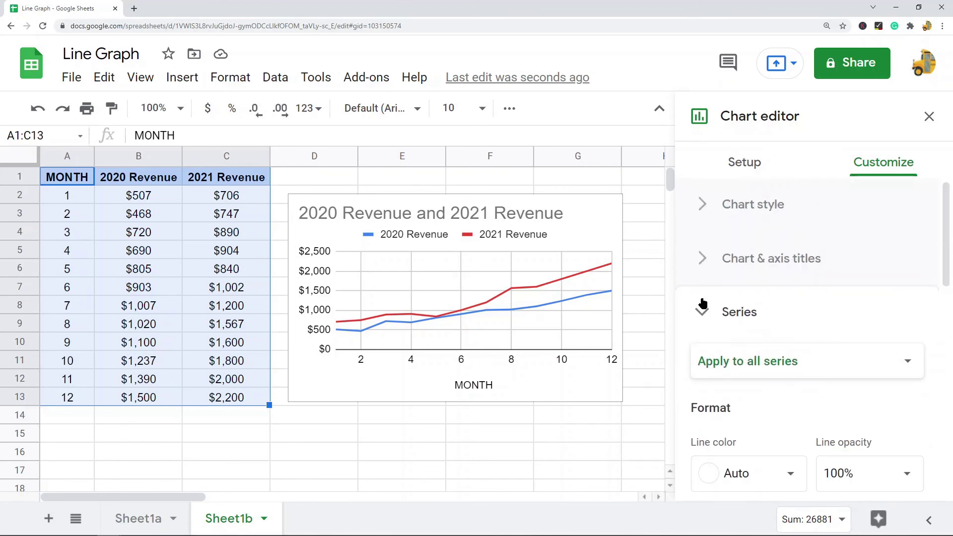
{"action": "left_click", "coordinate": [702, 313]}
{"action": "left_click", "coordinate": [702, 258]}
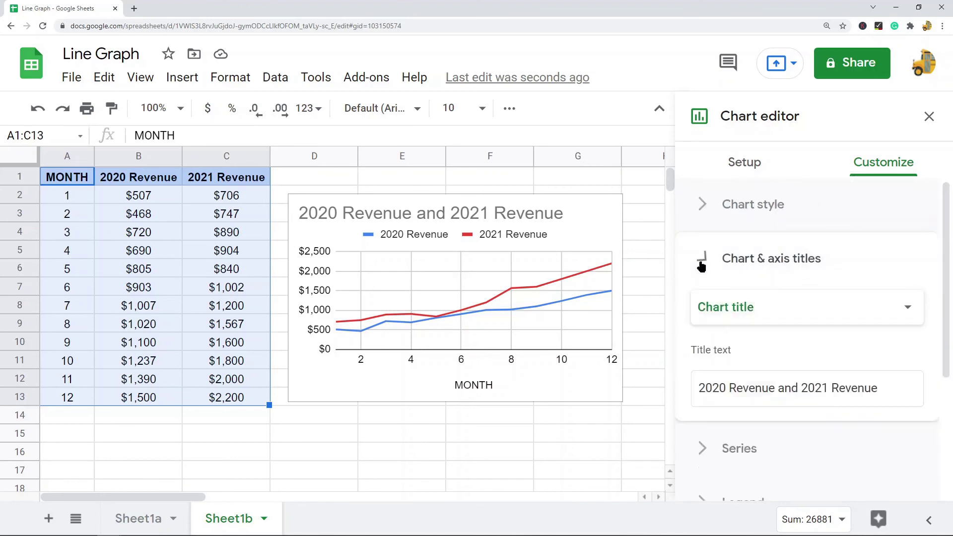
{"action": "left_click", "coordinate": [702, 259]}
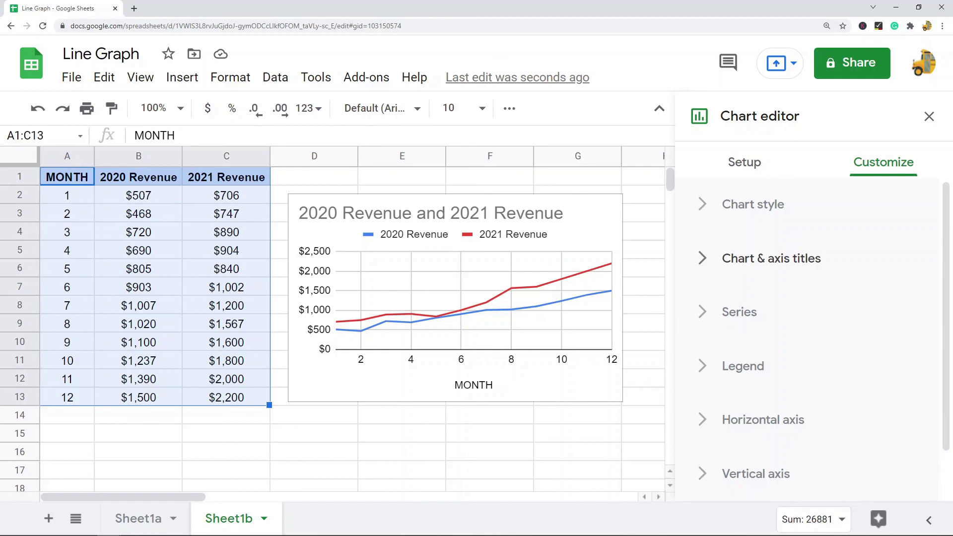
- Close the chart editor and reselect the two-line revenue chart on Sheet1b
{"action": "left_click", "coordinate": [189, 81]}
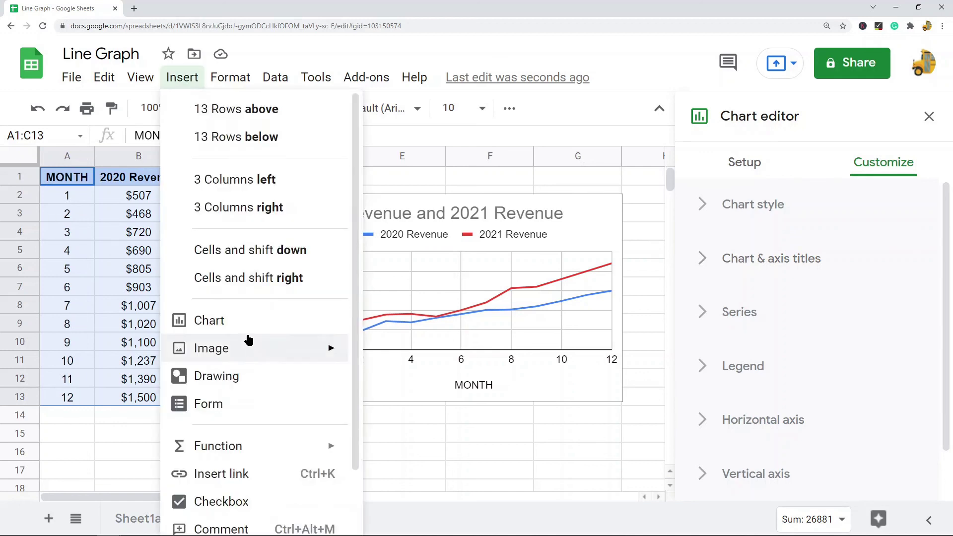
{"action": "left_click", "coordinate": [652, 257]}
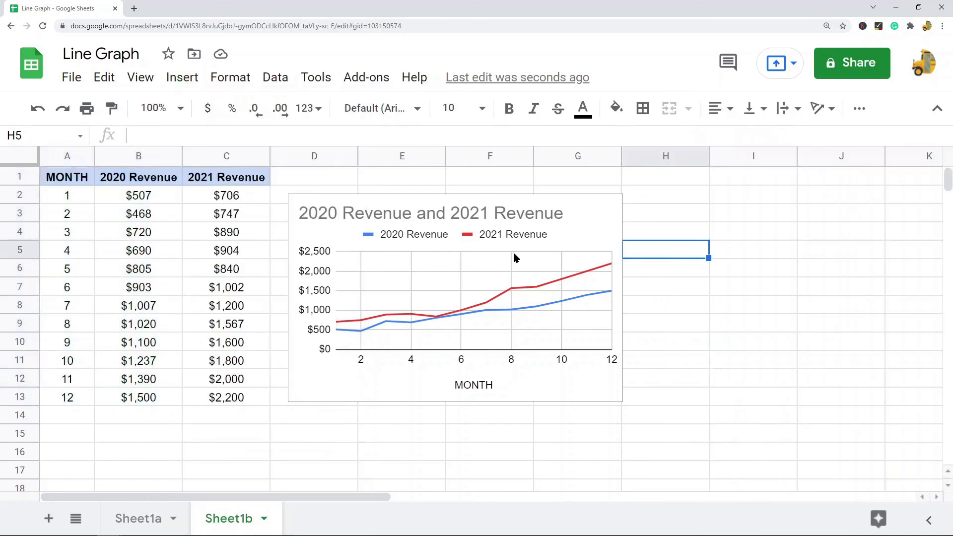
{"action": "left_click", "coordinate": [740, 343]}
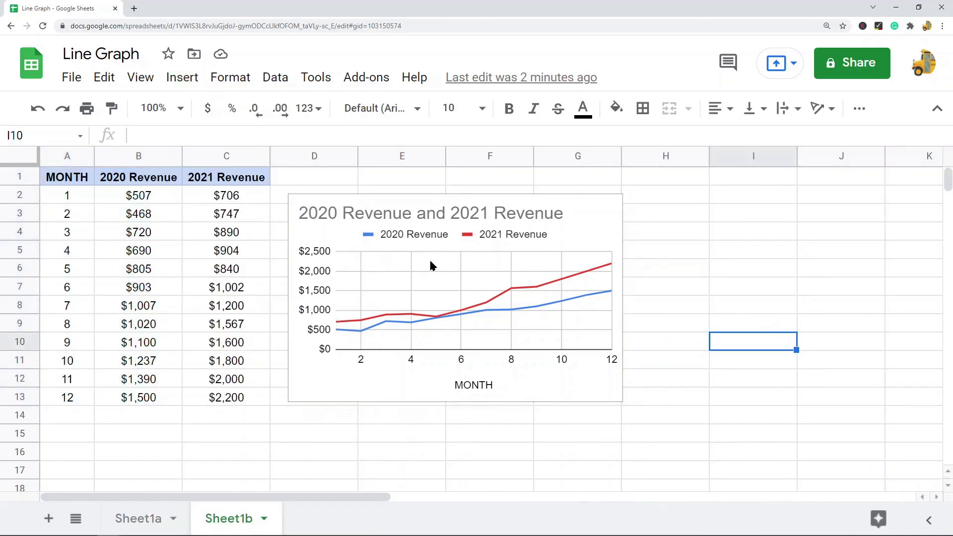
{"action": "left_click", "coordinate": [476, 238]}
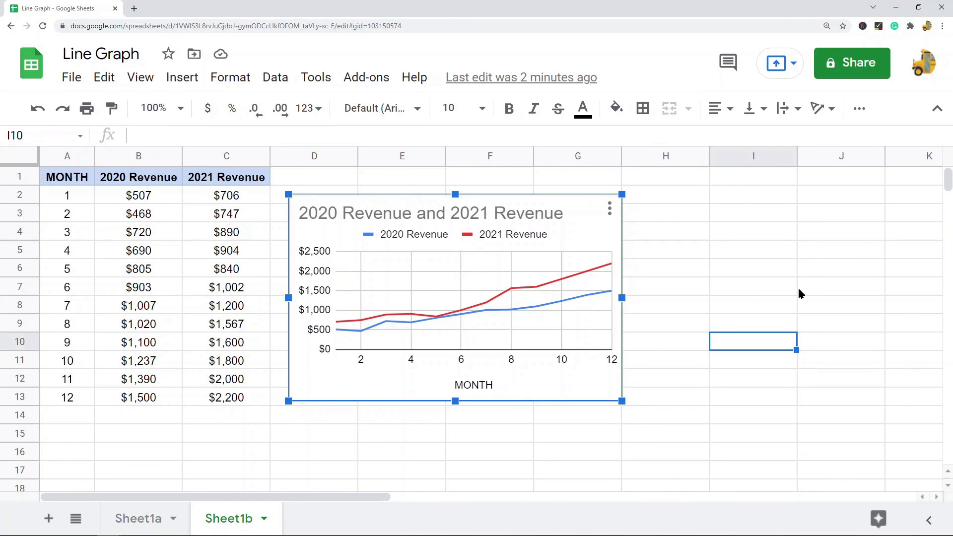